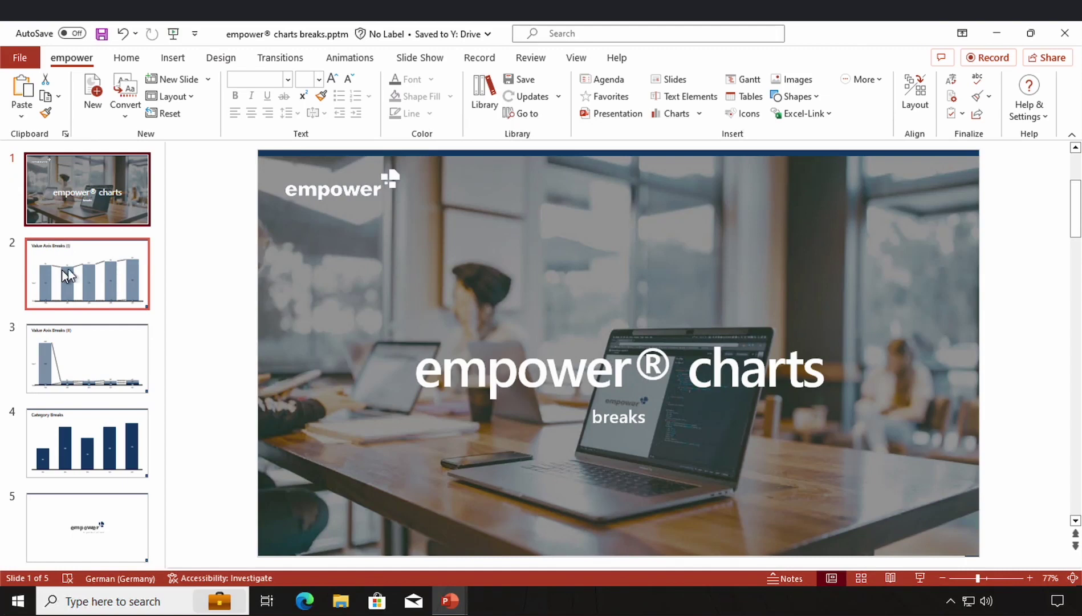
On slide 2, Value Axis Breaks (I), select the chart and open its empower Lines dropdown.
left_click(125, 257)
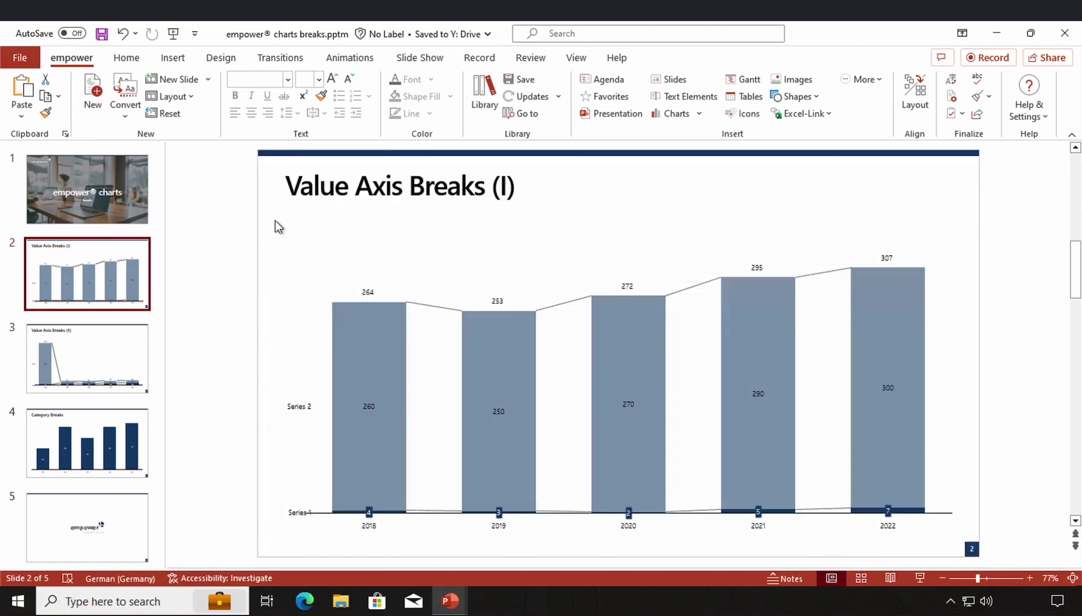
left_click(344, 268)
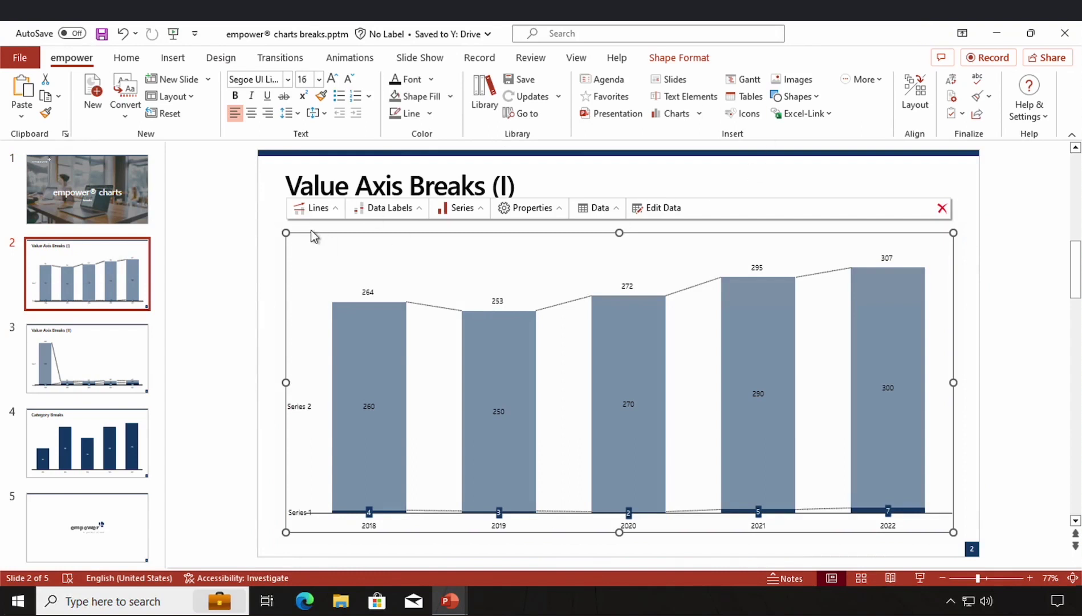
left_click(331, 207)
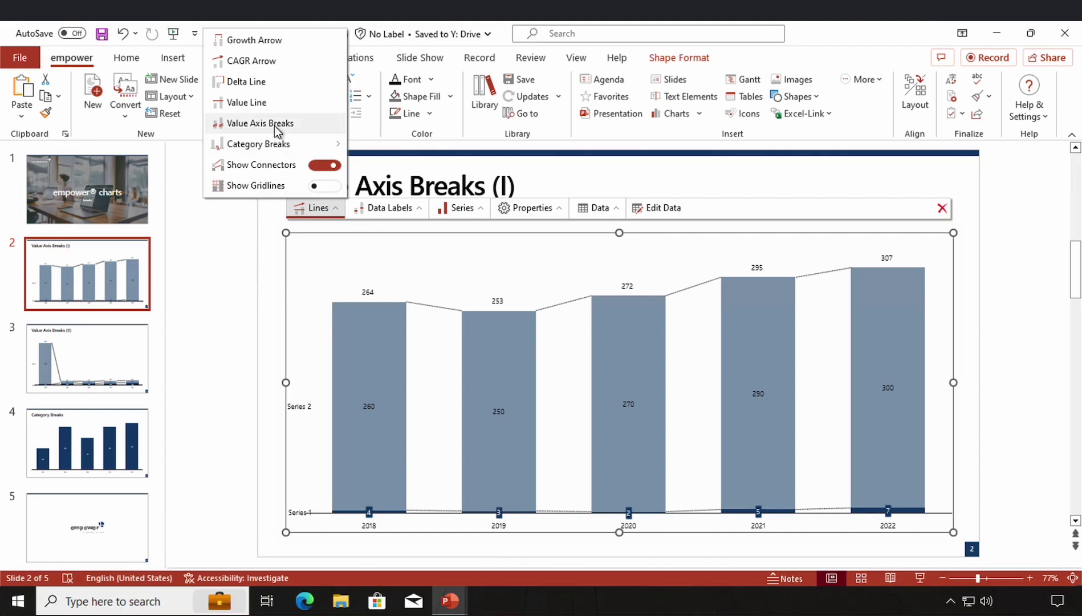
Apply automatic value-axis breaks calculated from Series 1 and Series 2.
left_click(274, 127)
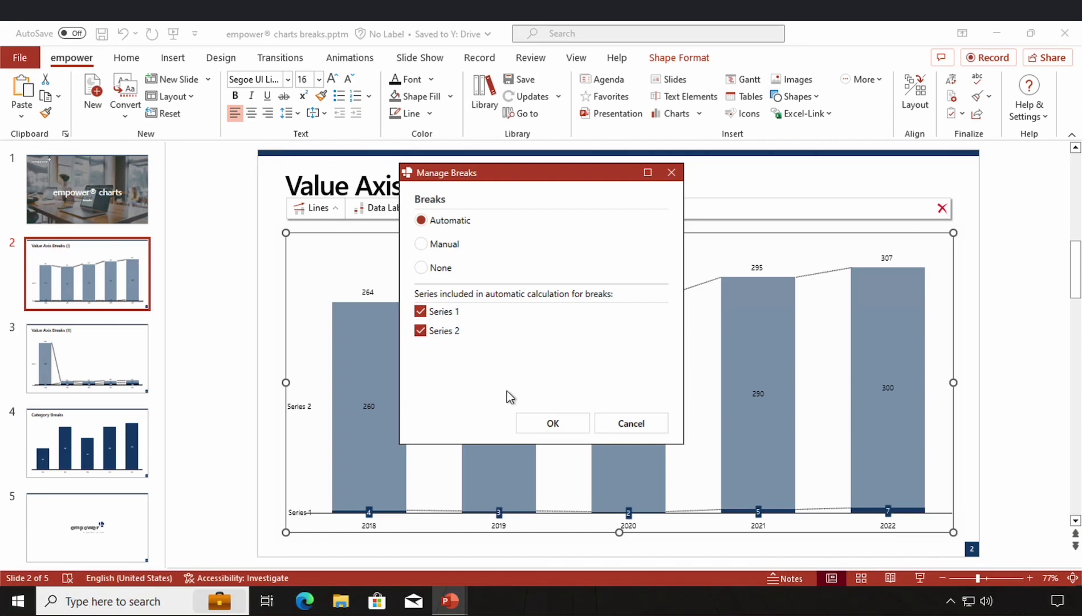
left_click(536, 425)
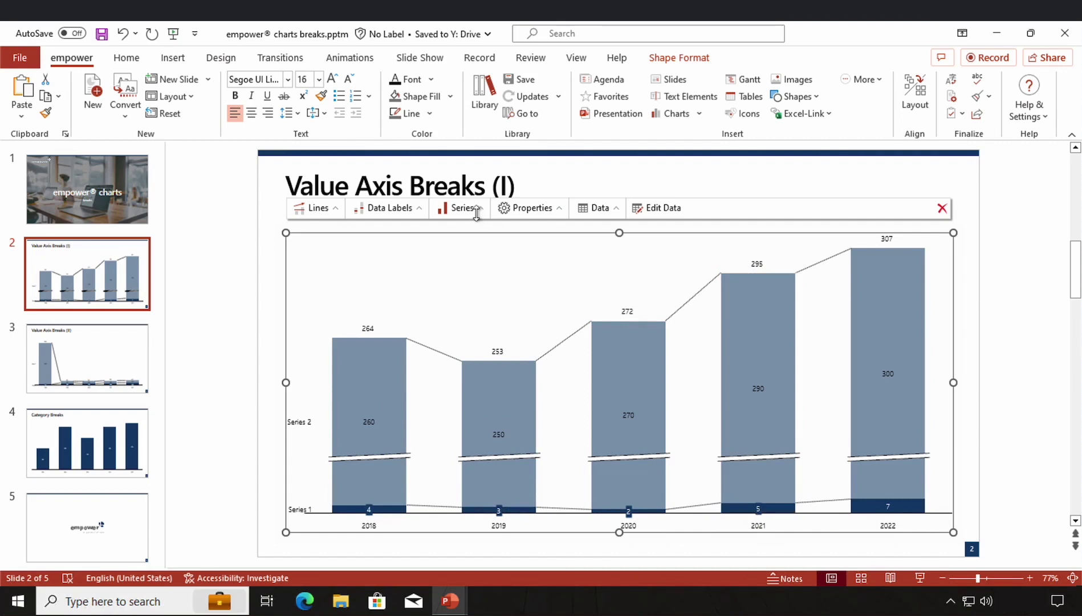
Switch the value-axis break to Manual, with From 10 and To 225.
left_click(330, 208)
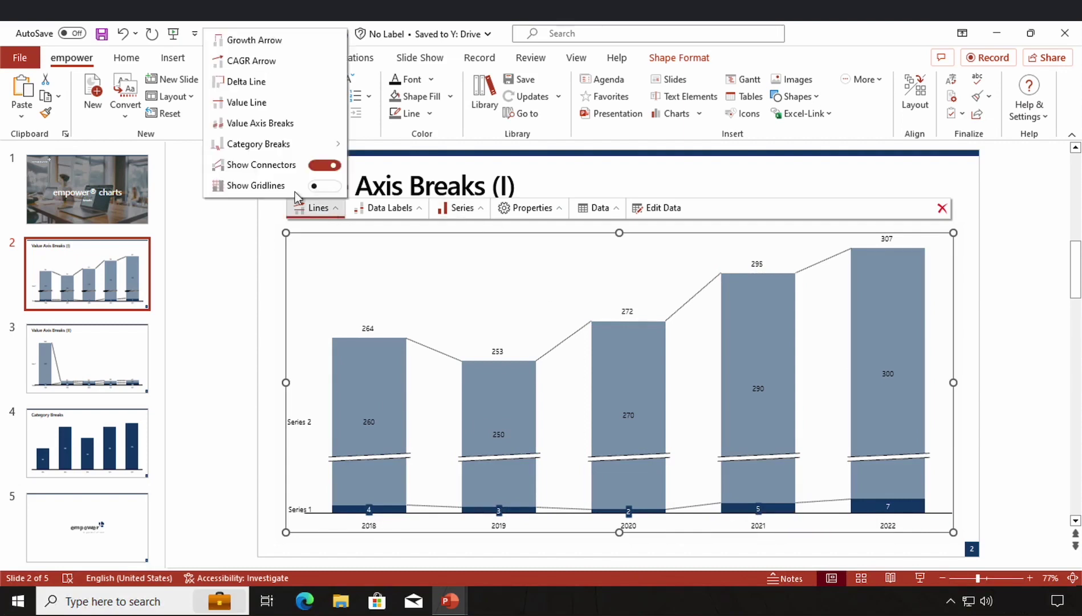
left_click(269, 126)
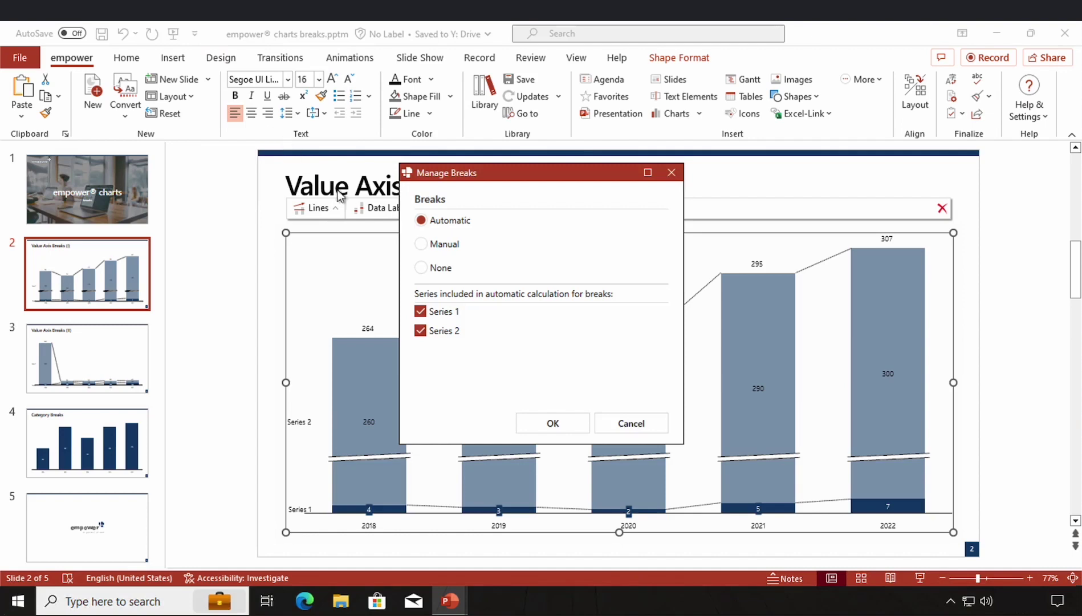
left_click(419, 245)
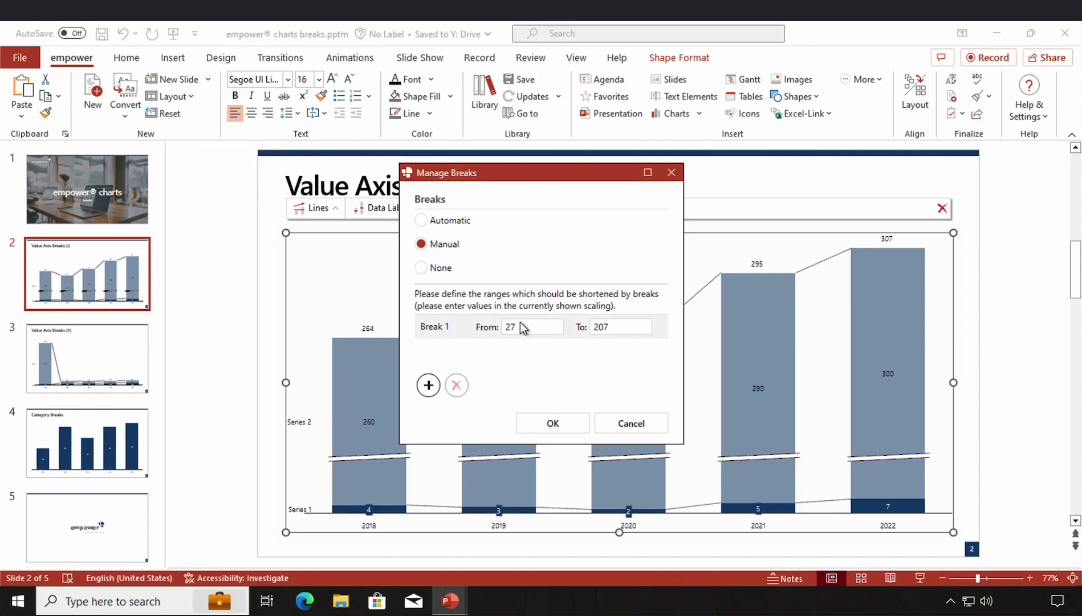
double_click(519, 327)
type("10")
double_click(626, 327)
type("225")
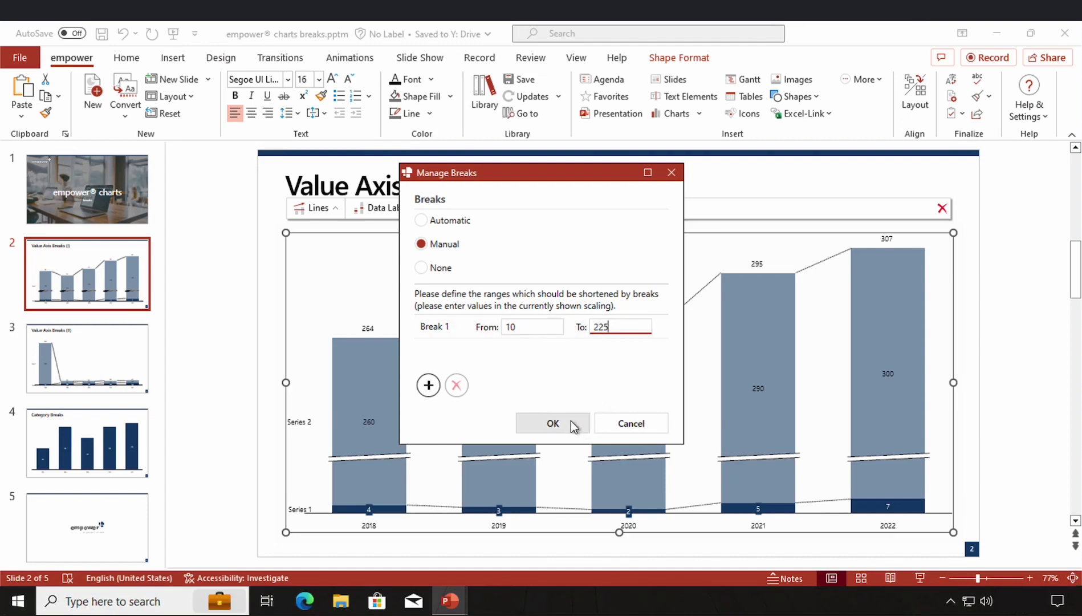
left_click(558, 426)
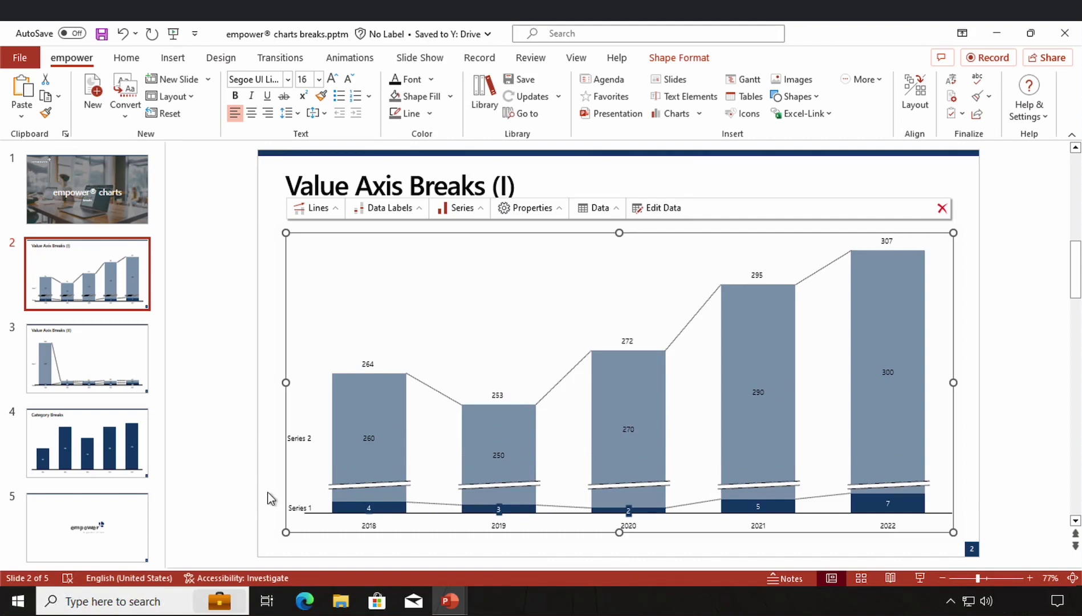
Show slide 3, Value Axis Breaks (II), and select its chart with the 3600 2018 column.
left_click(121, 379)
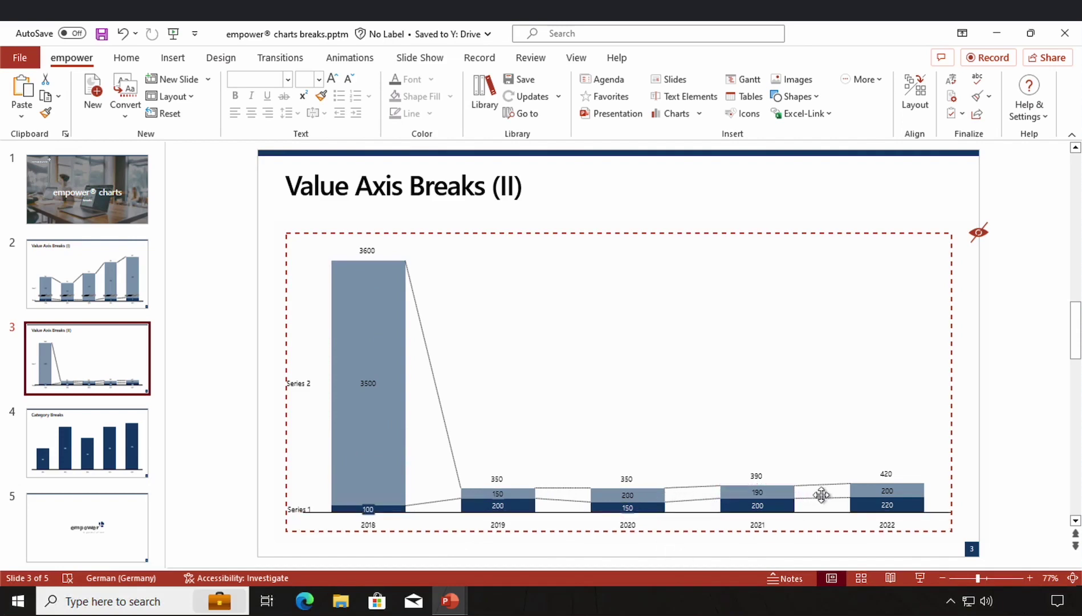
left_click(461, 321)
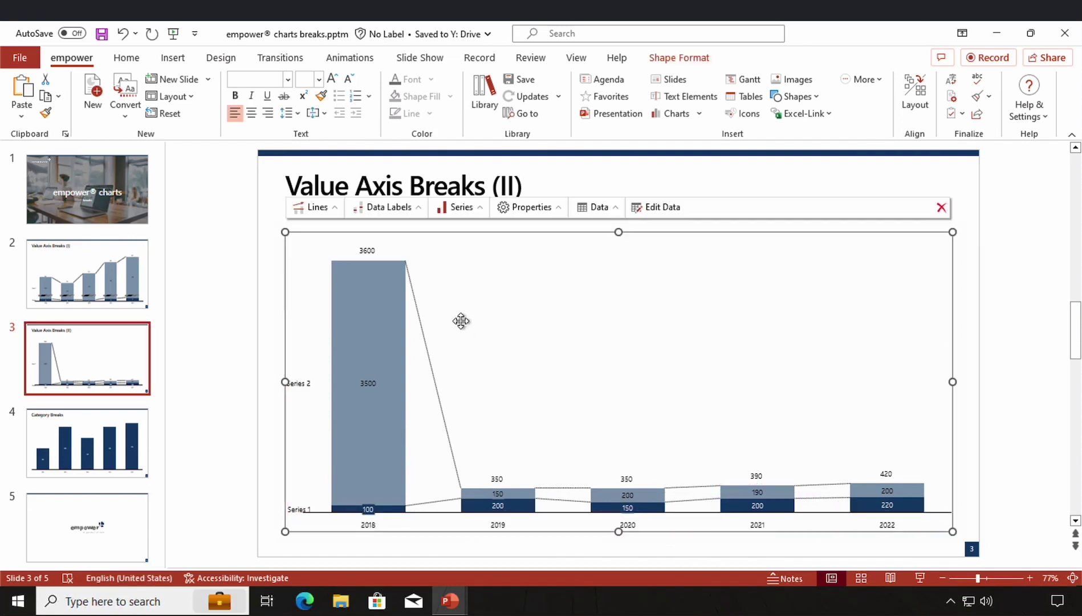
Apply an Automatic value-axis break to shorten the 2018 column.
left_click(332, 211)
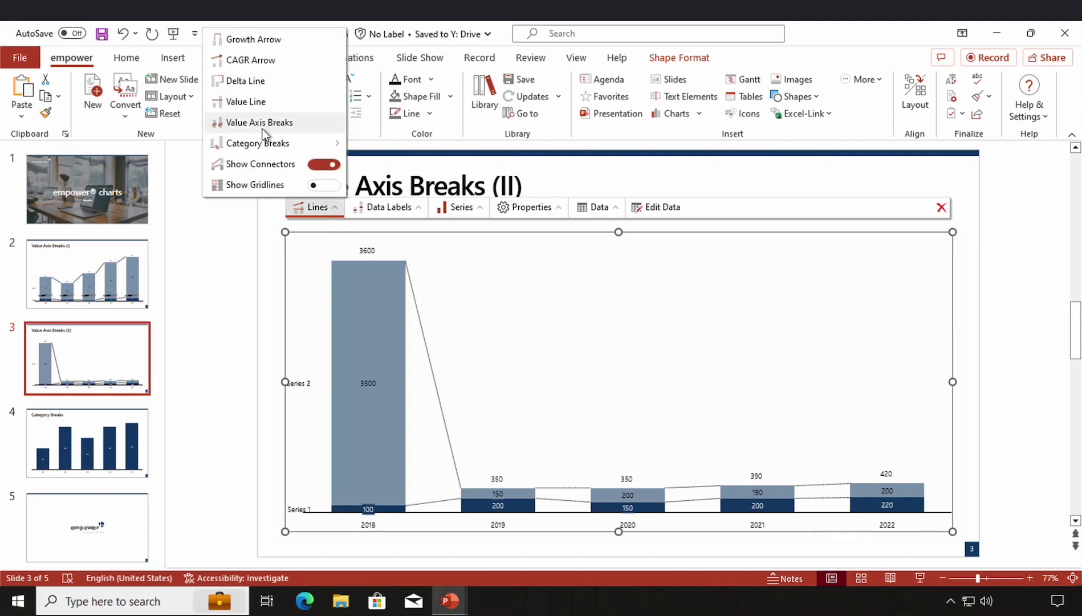
left_click(278, 126)
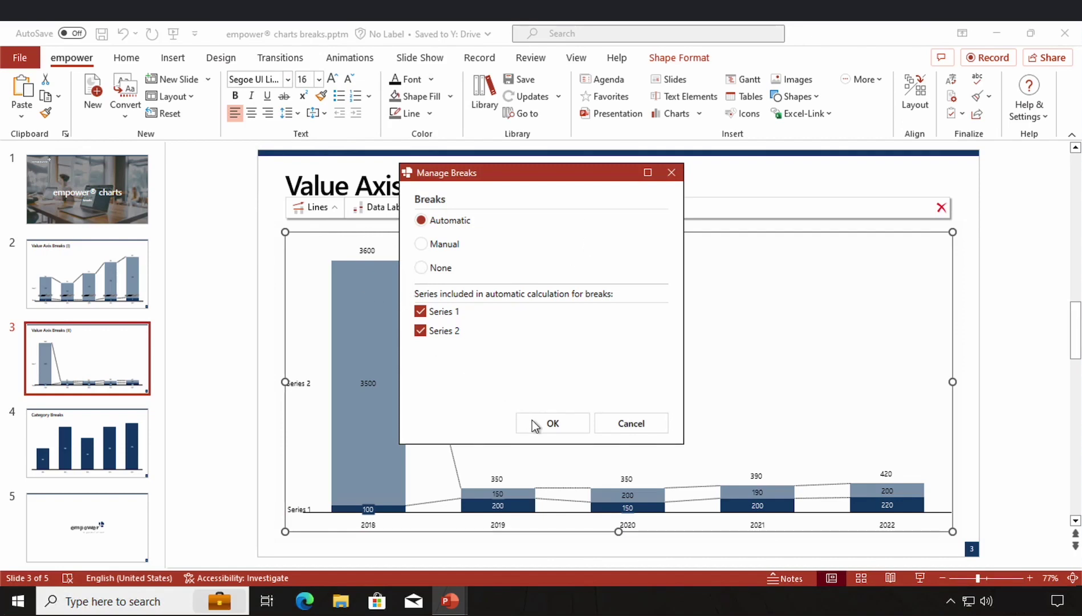
left_click(565, 422)
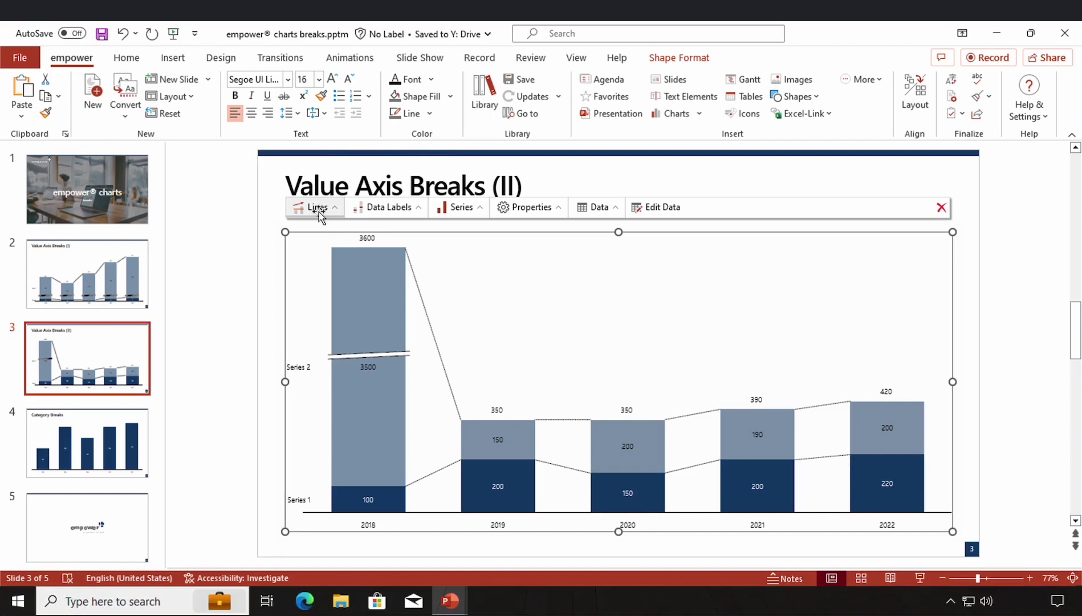
Set the chart's value-axis breaks to None.
left_click(333, 206)
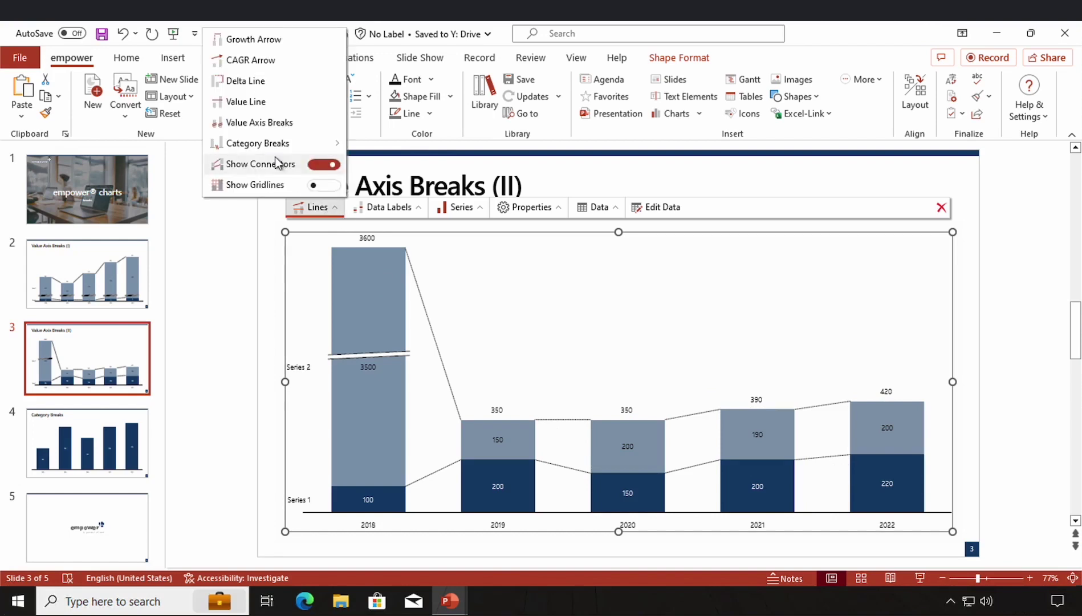
left_click(261, 128)
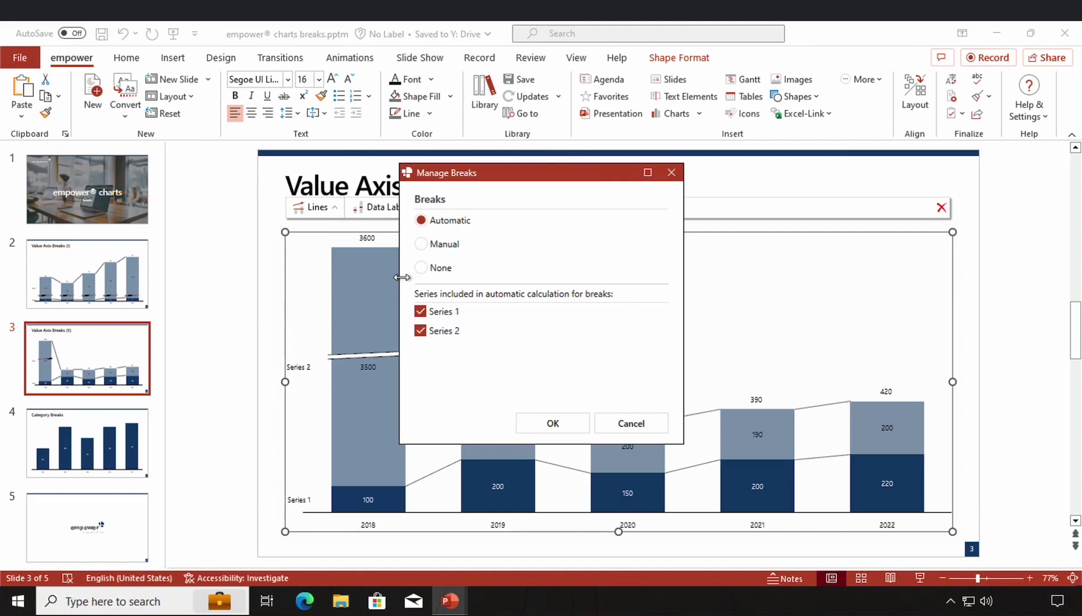
left_click(421, 268)
left_click(537, 422)
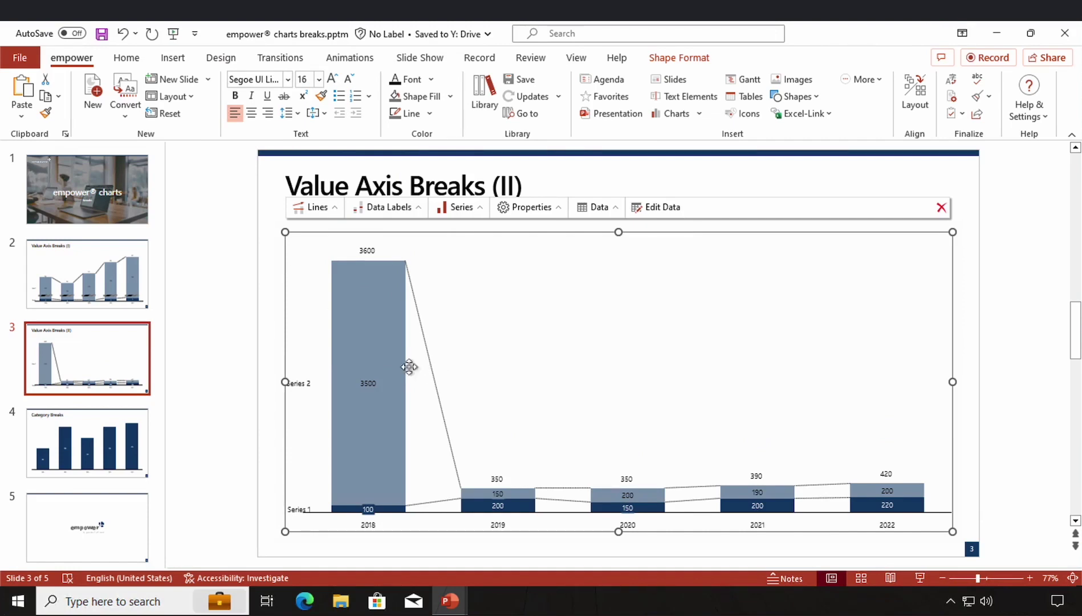
Show slide 4, Category Breaks, and select its 2010–2022 column chart.
left_click(87, 438)
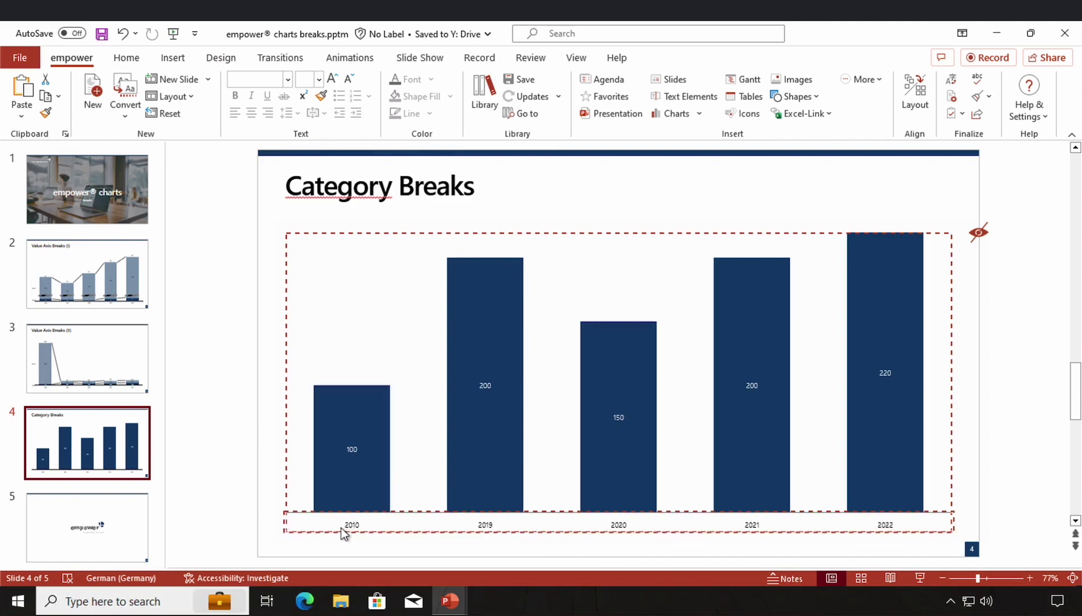
left_click(433, 403)
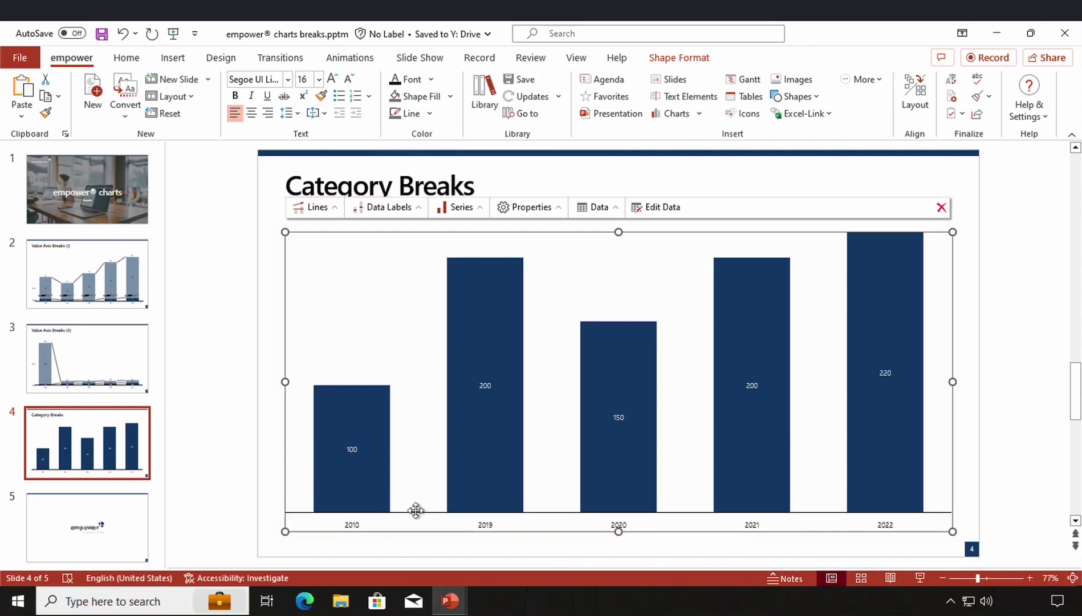
Add a category break after the 2010 position using Lines > Category Breaks.
left_click(329, 211)
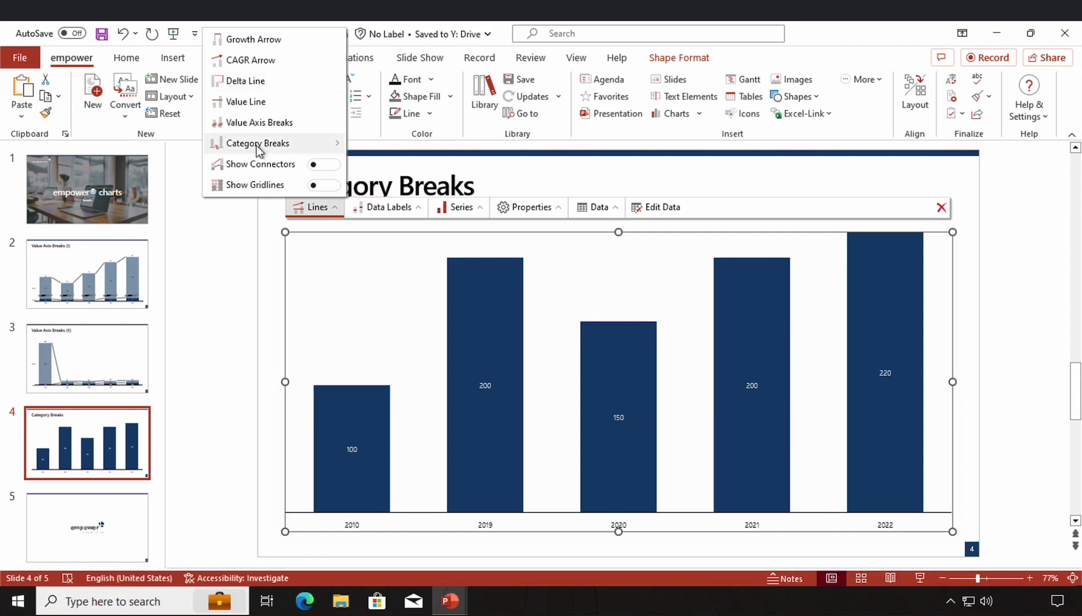
mouse_move(257, 150)
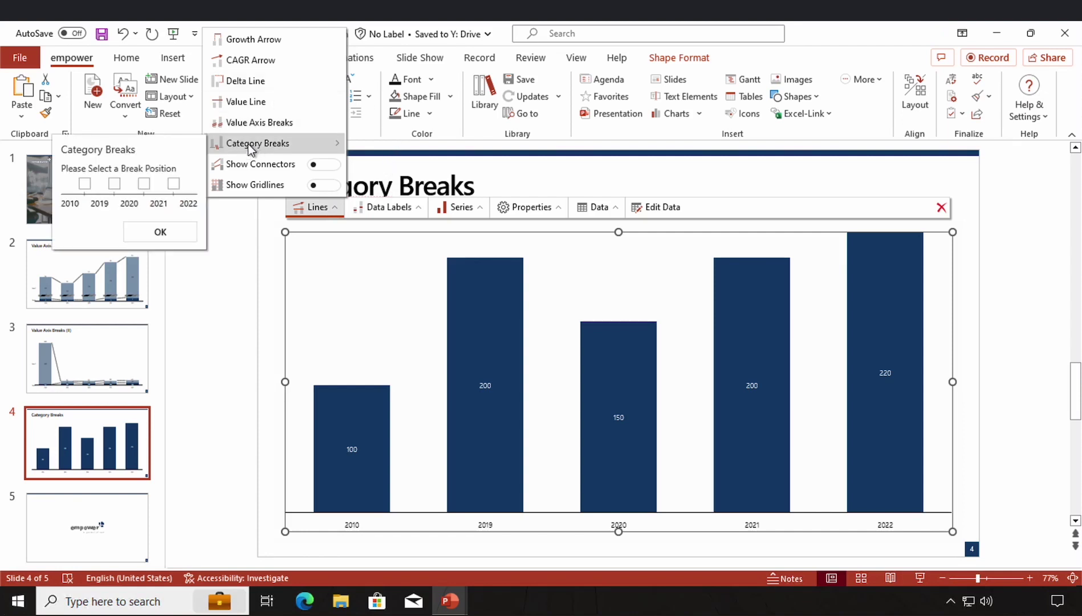
left_click(85, 184)
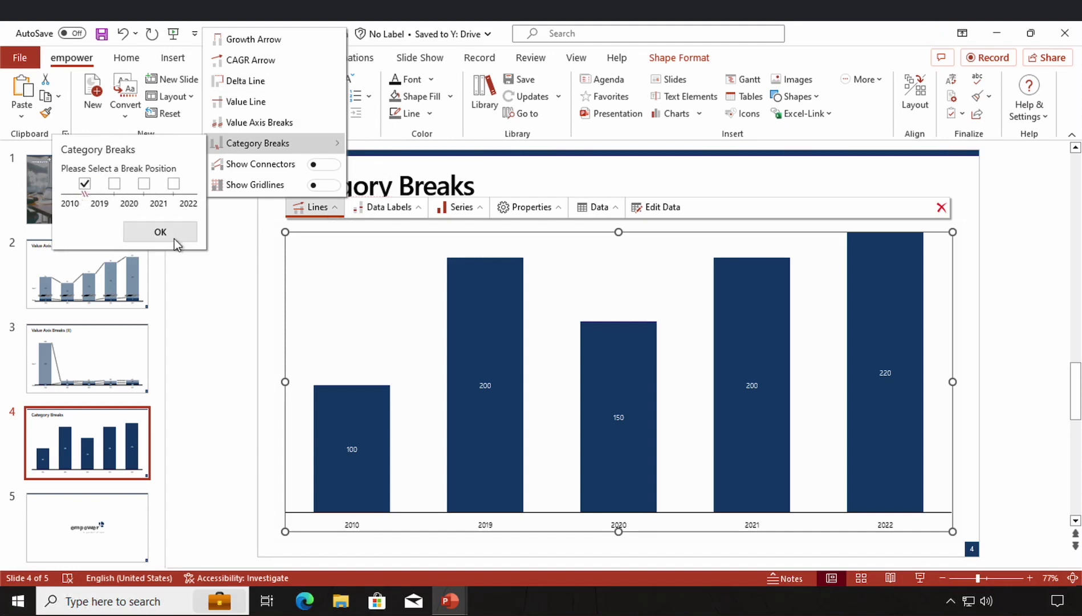
left_click(160, 232)
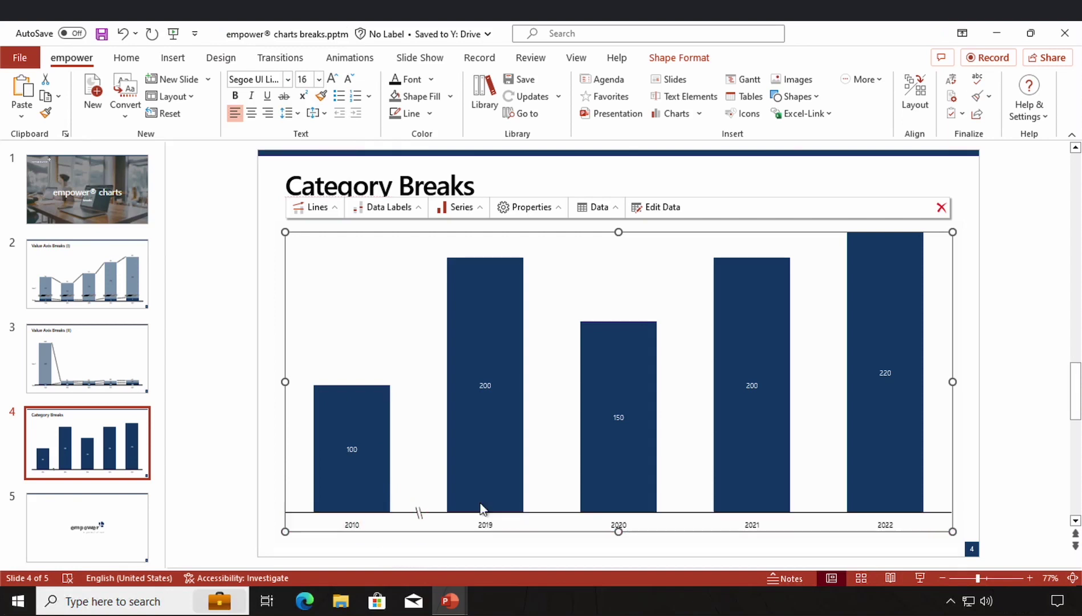
Check the break marker's edit and fill-colour options unchanged, then return to slide 1.
left_click(418, 516)
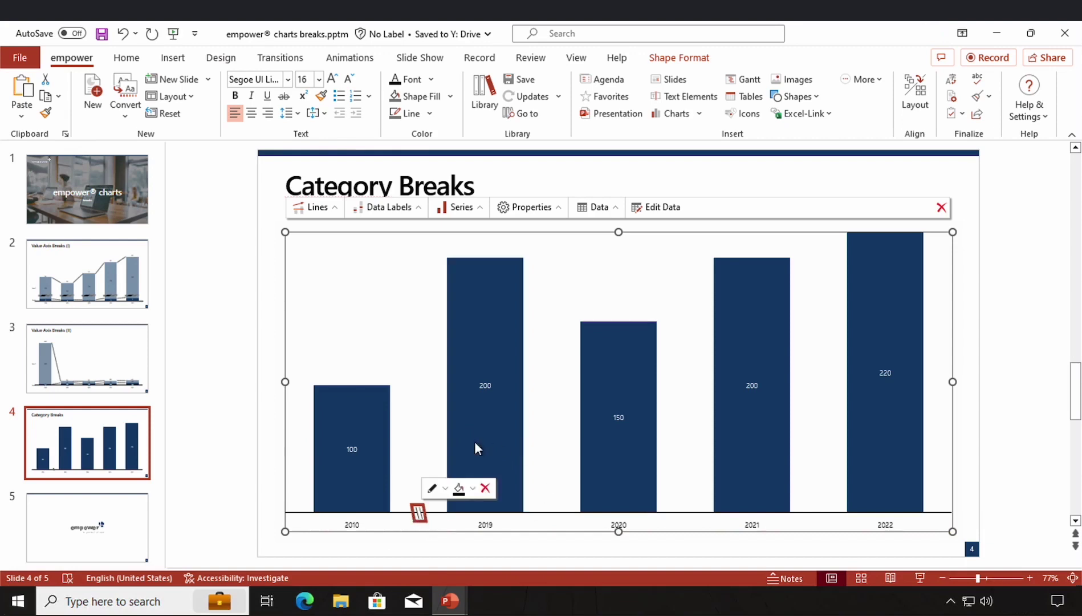
left_click(445, 489)
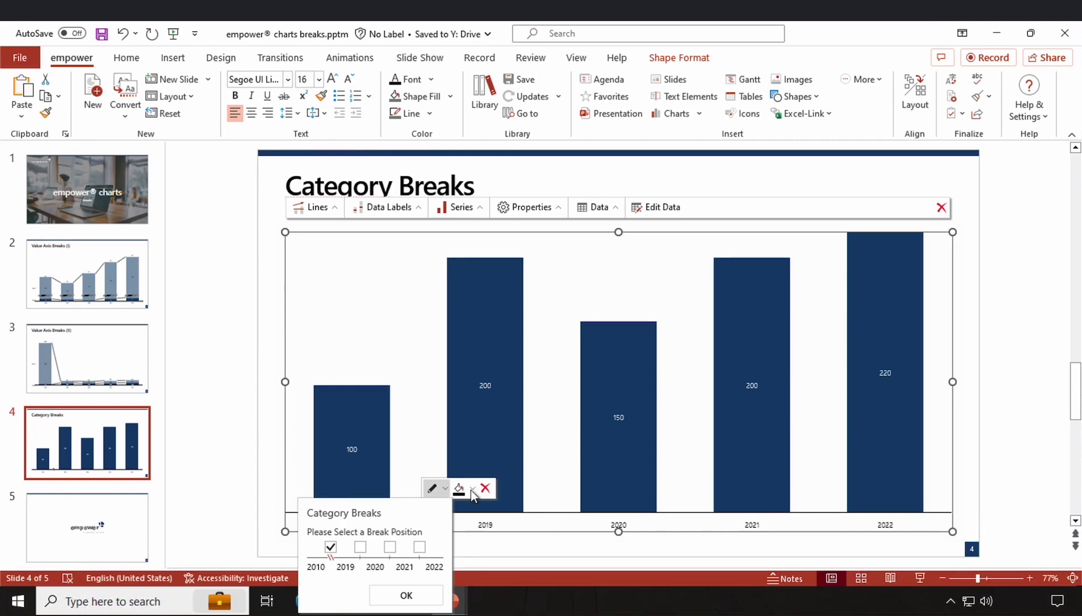
left_click(471, 490)
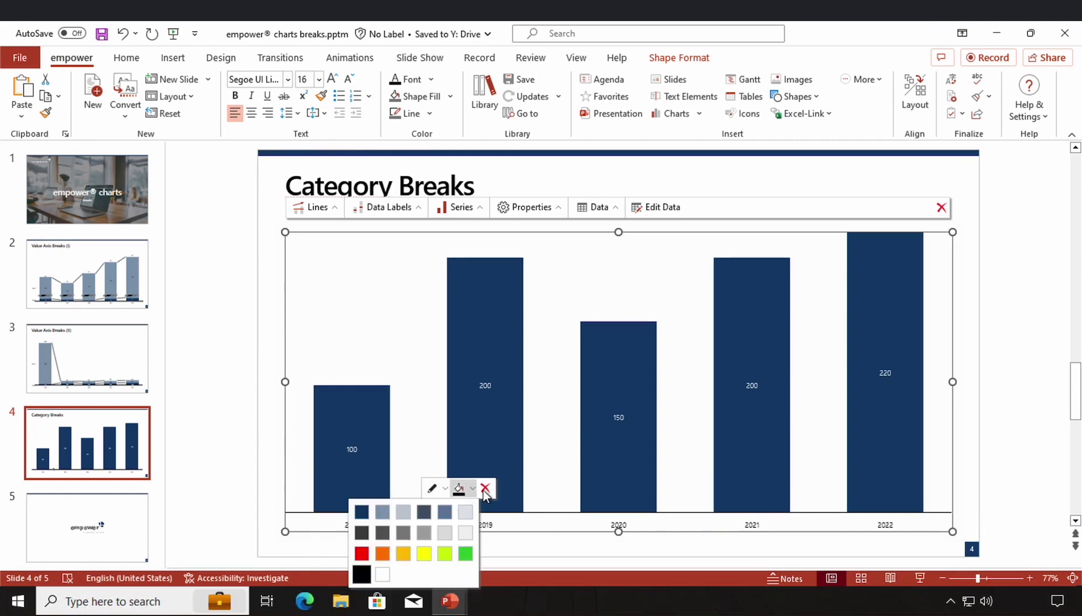
left_click(349, 331)
left_click(89, 200)
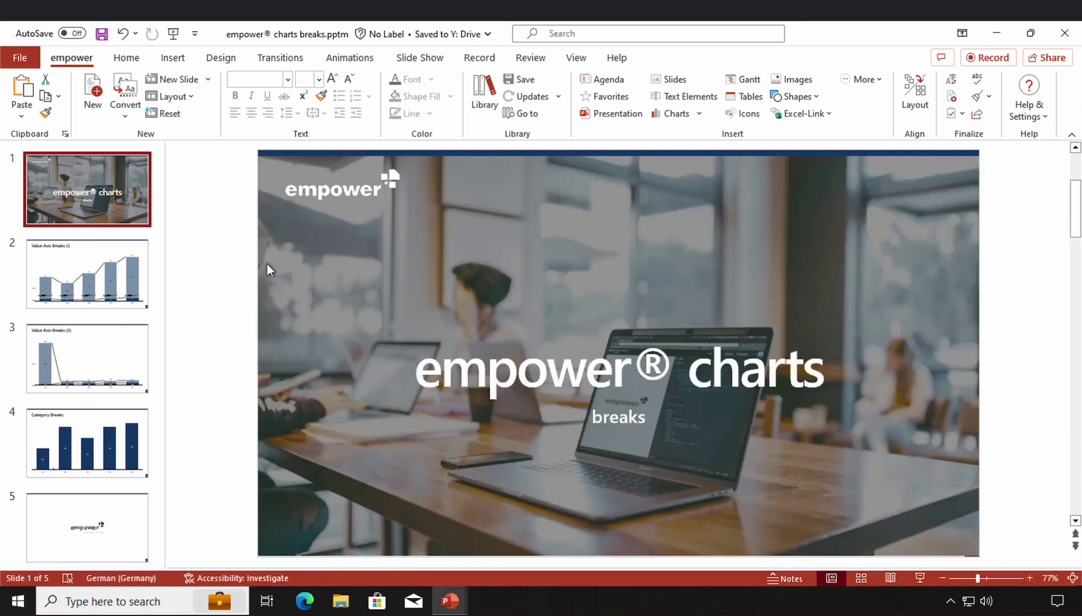